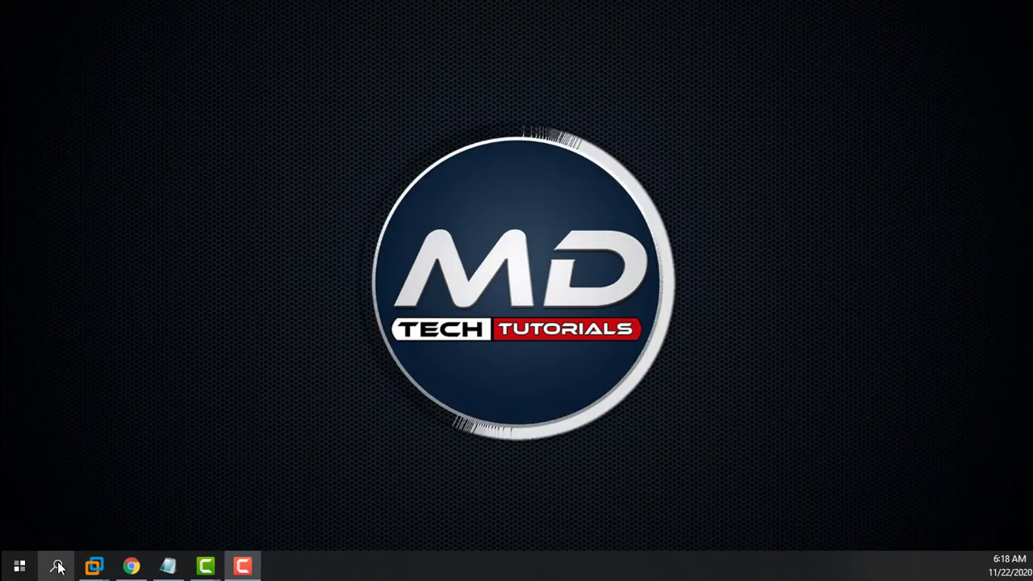
Step: Launch Command Prompt from a Windows search for cmd
click(56, 566)
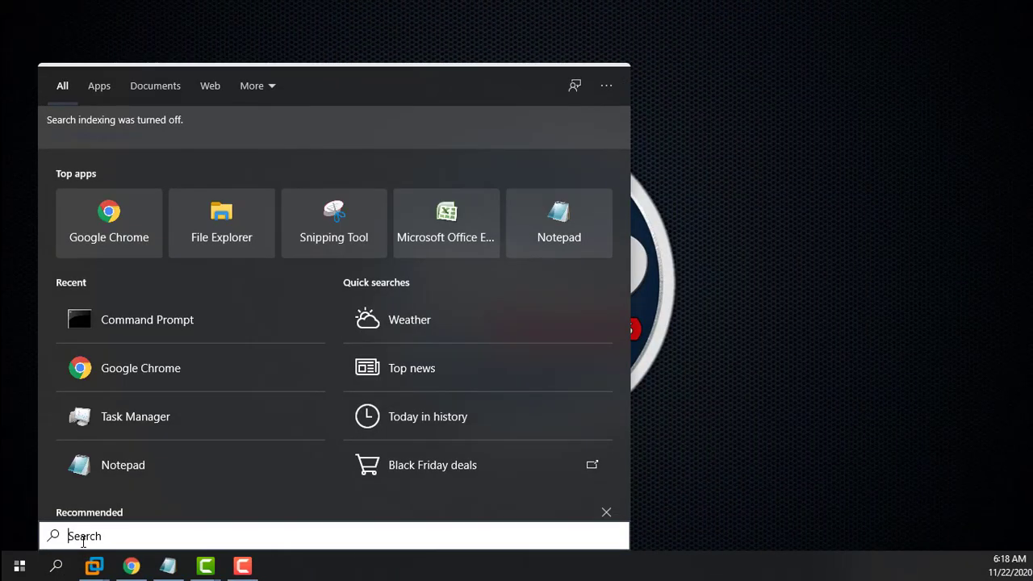
text(cmd)
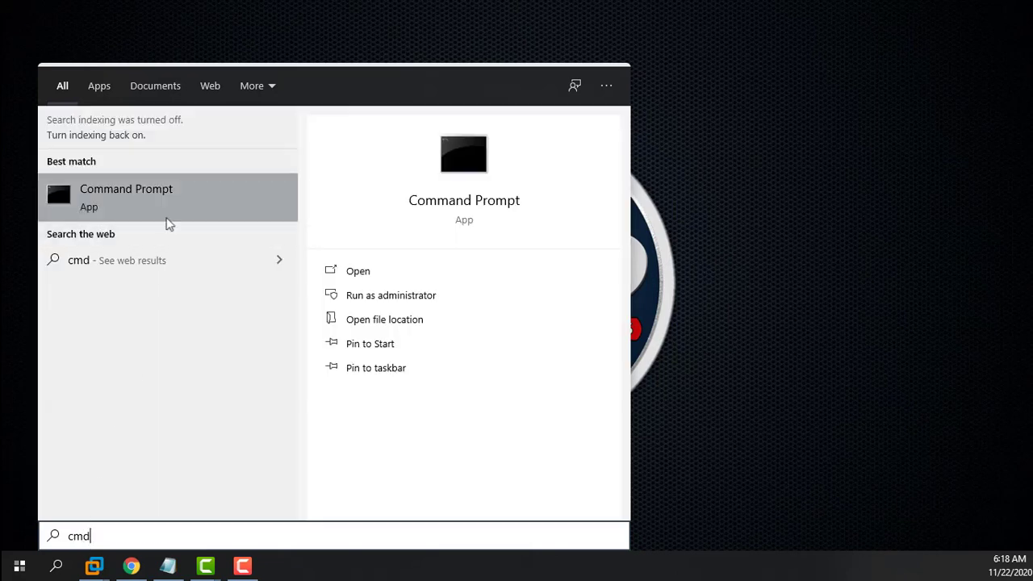
click(166, 218)
click(322, 135)
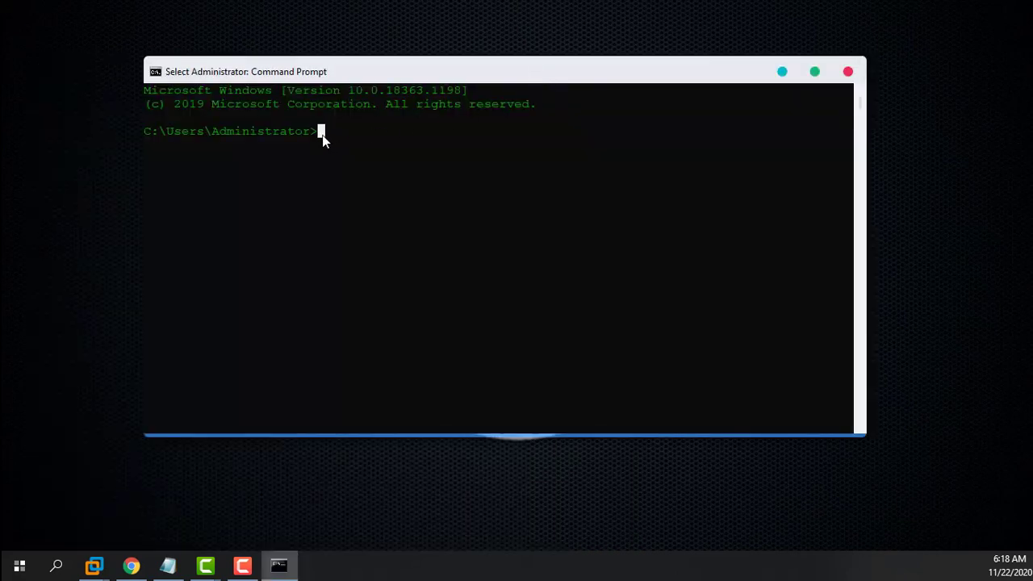
text(ssh nc_admin)
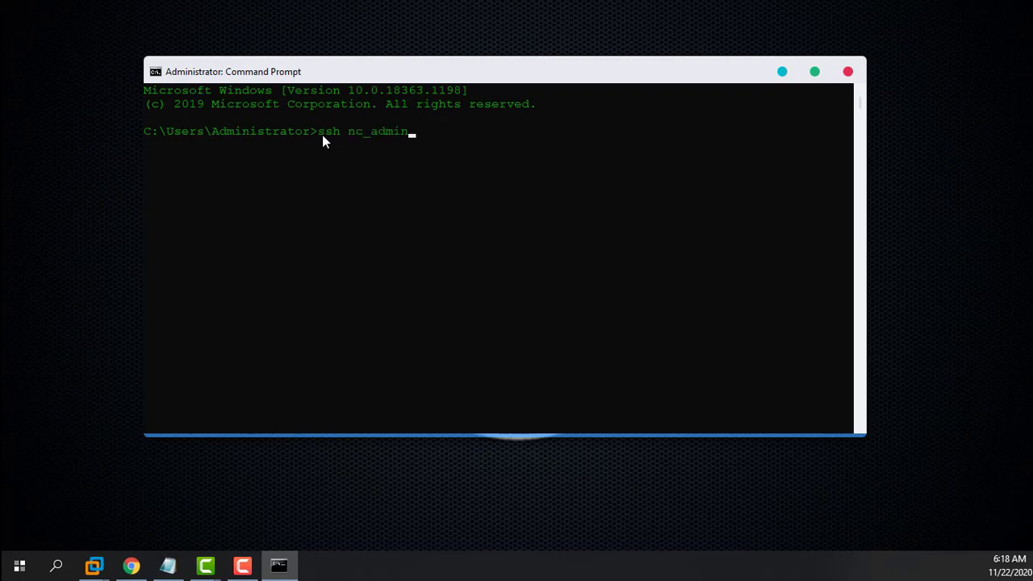
text(@192.168.1.50)
key(Return)
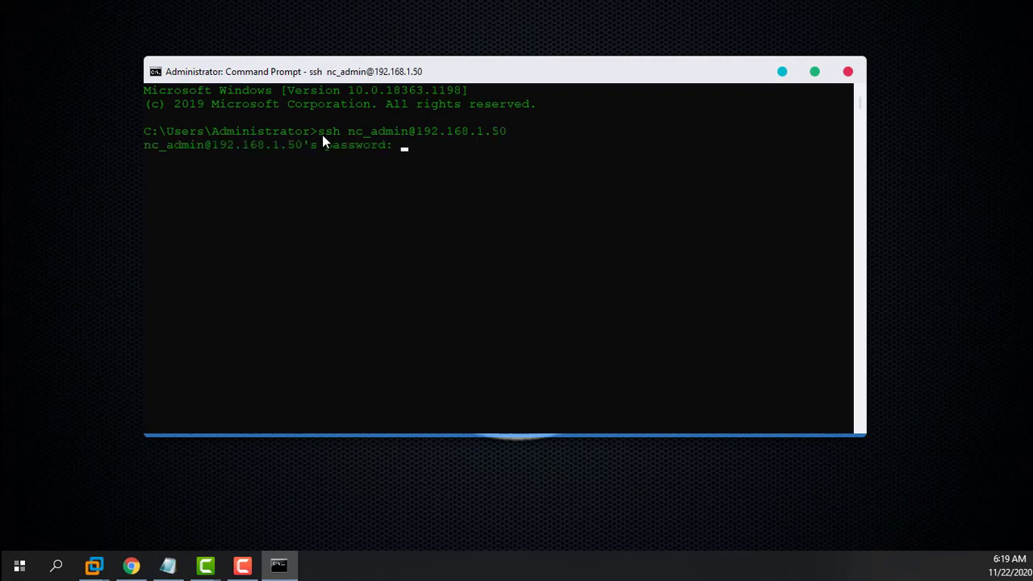
key(Return)
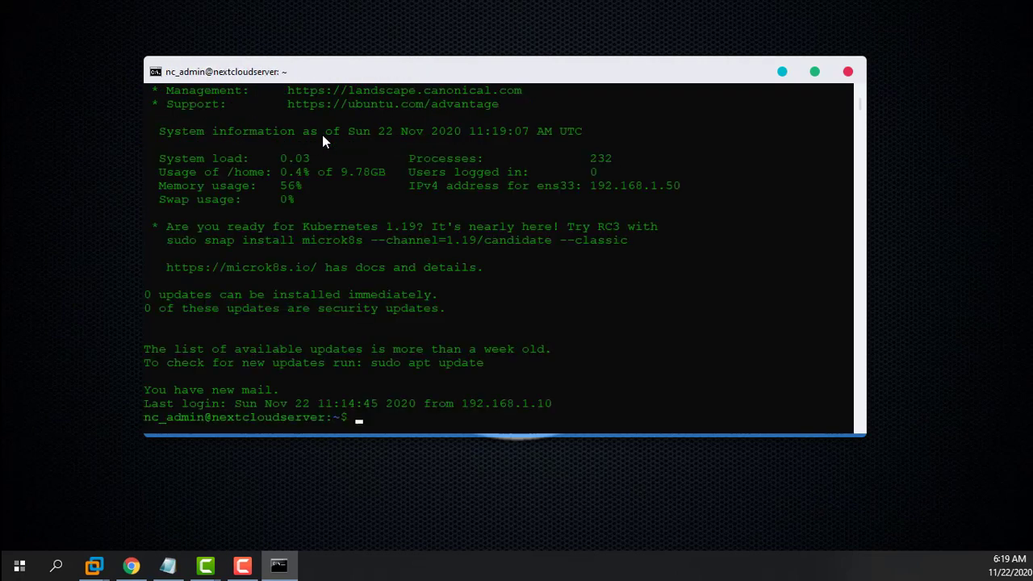
text(sudo su -)
key(Return)
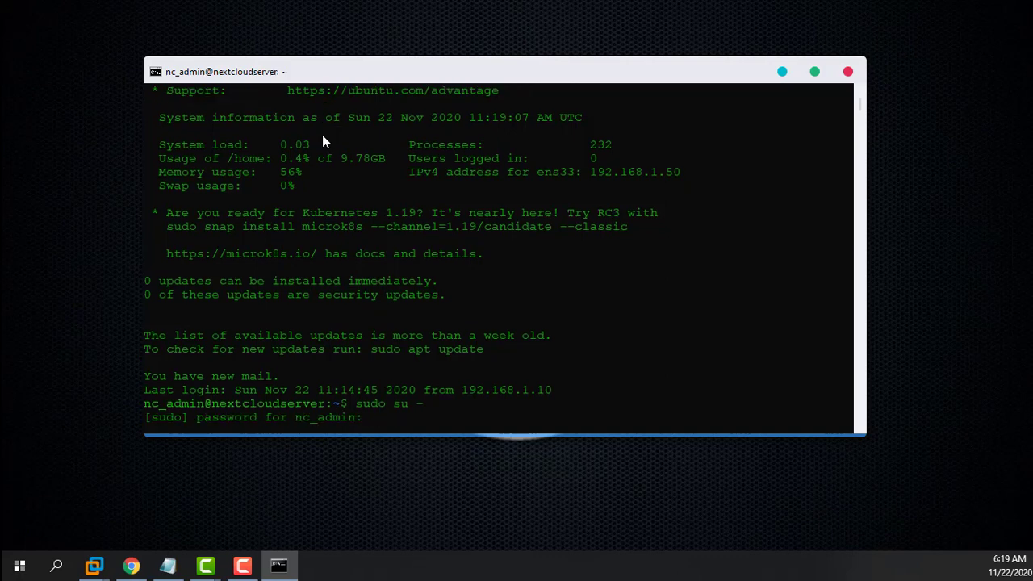
key(Return)
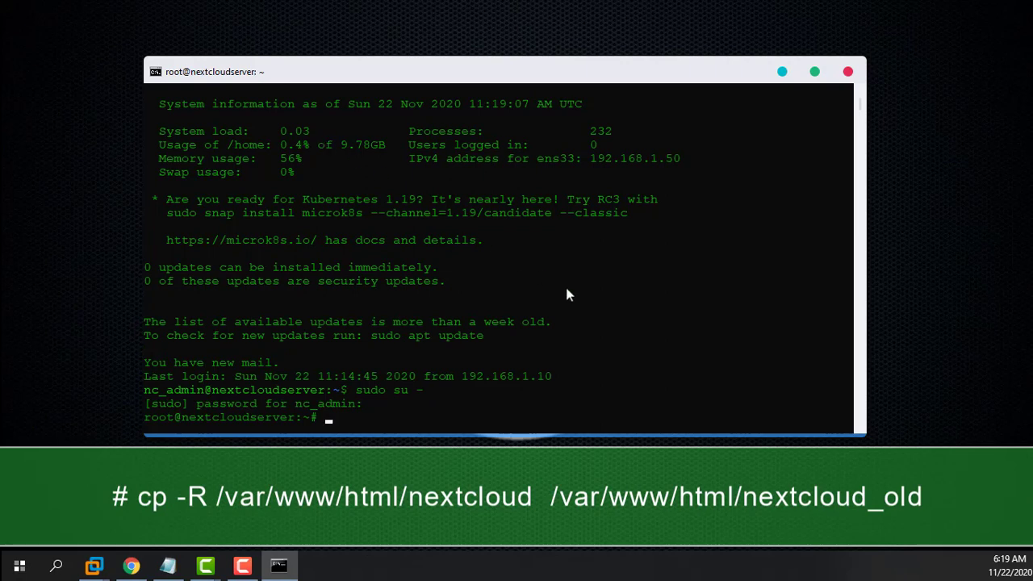
Step: Run cp -R /var/www/html/nextcloud /var/www/html/nextcloud_old to create the backup copy
scroll(570, 290, down, 1)
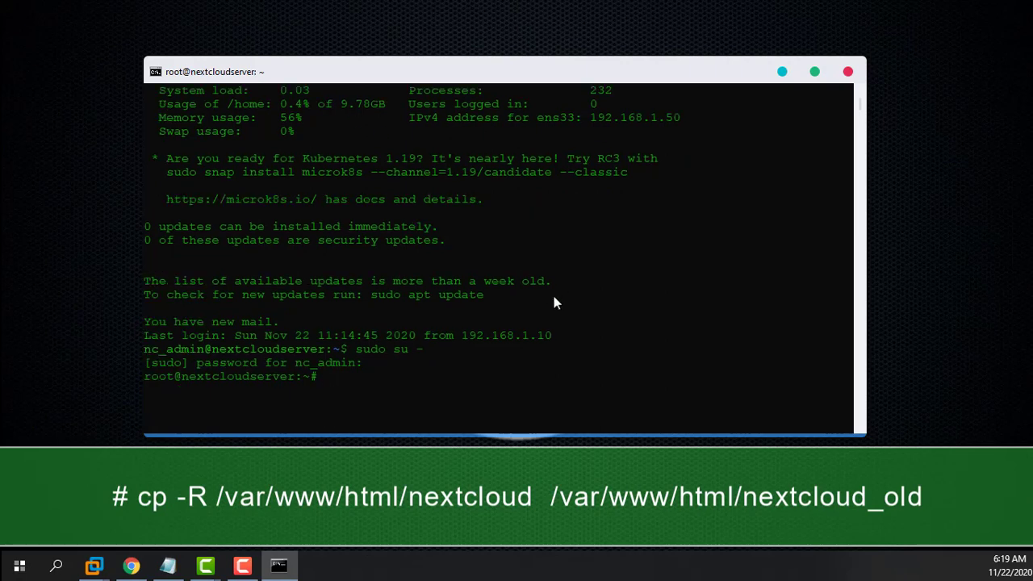
click(325, 385)
text(cp -R /var/www/html/nextcloud /v)
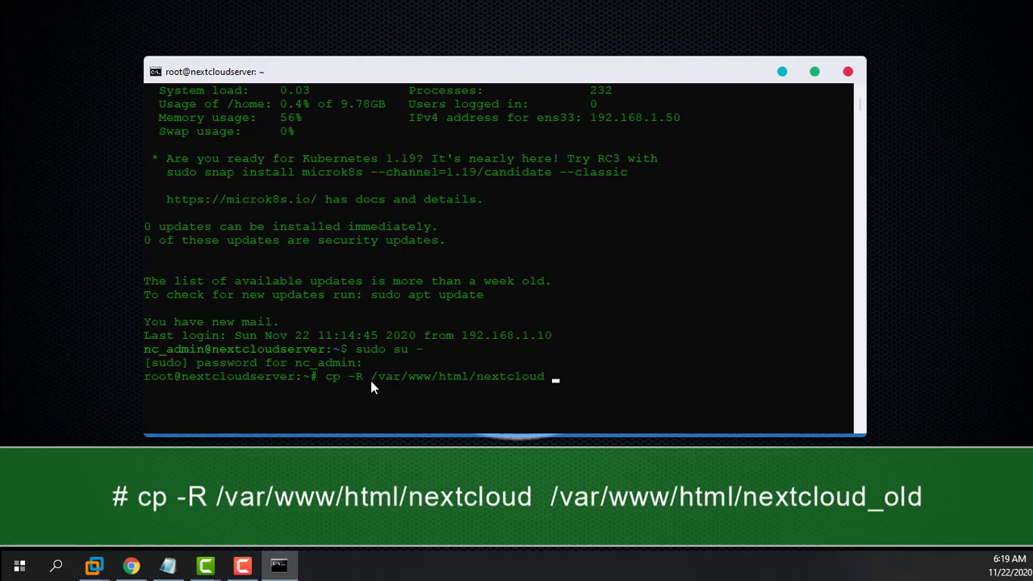
text(ar/www/html/nextcloud)
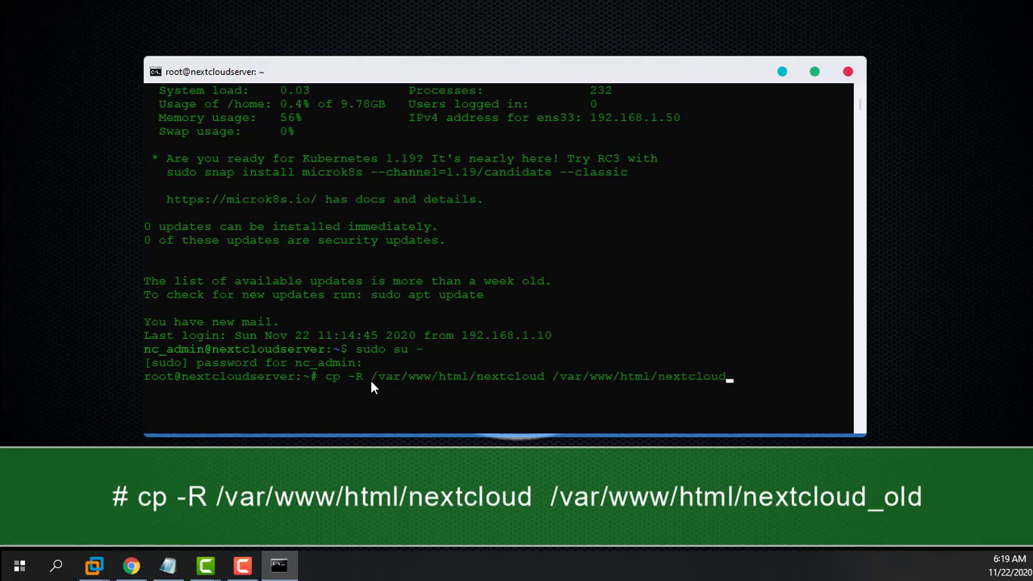
text(_old)
key(Return)
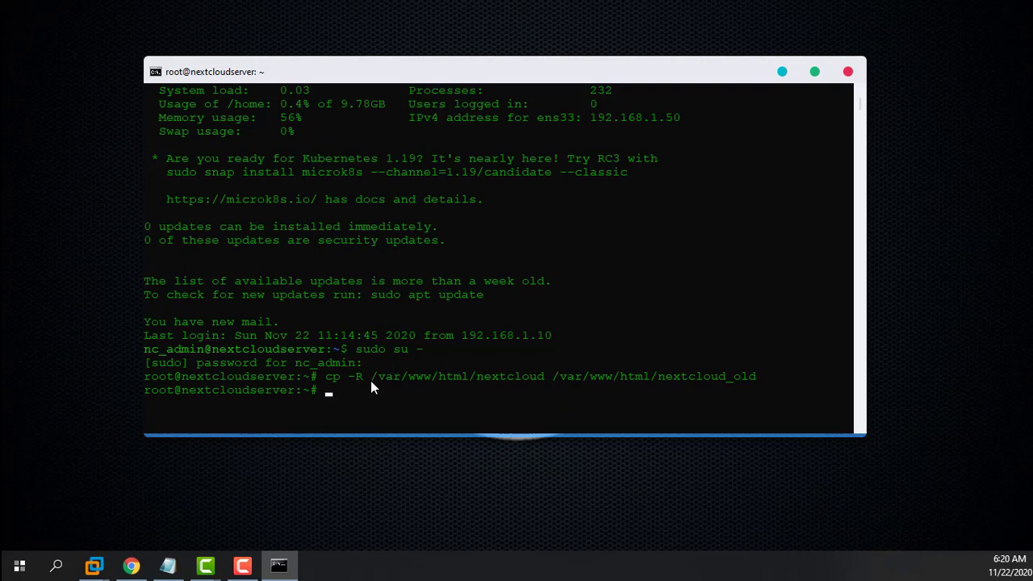
Step: List /var/www/html with ls -al to confirm nextcloud_old sits beside nextcloud
text(cd /var/www/html)
key(Return)
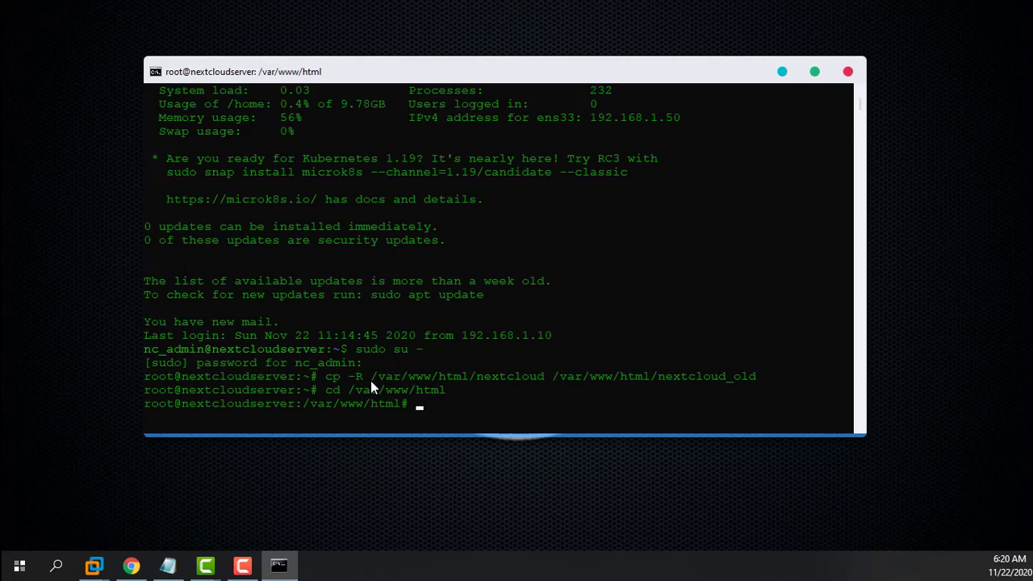
text(ls -al)
key(Return)
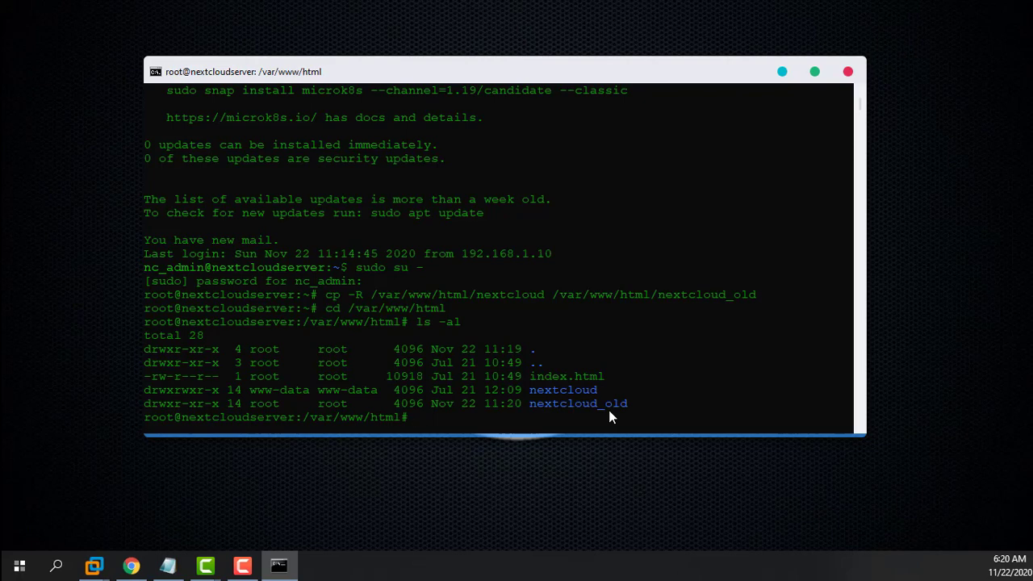
click(131, 568)
Step: Load 192.168.1.50/nextcloud and log in as admin with the account password
text(192.1)
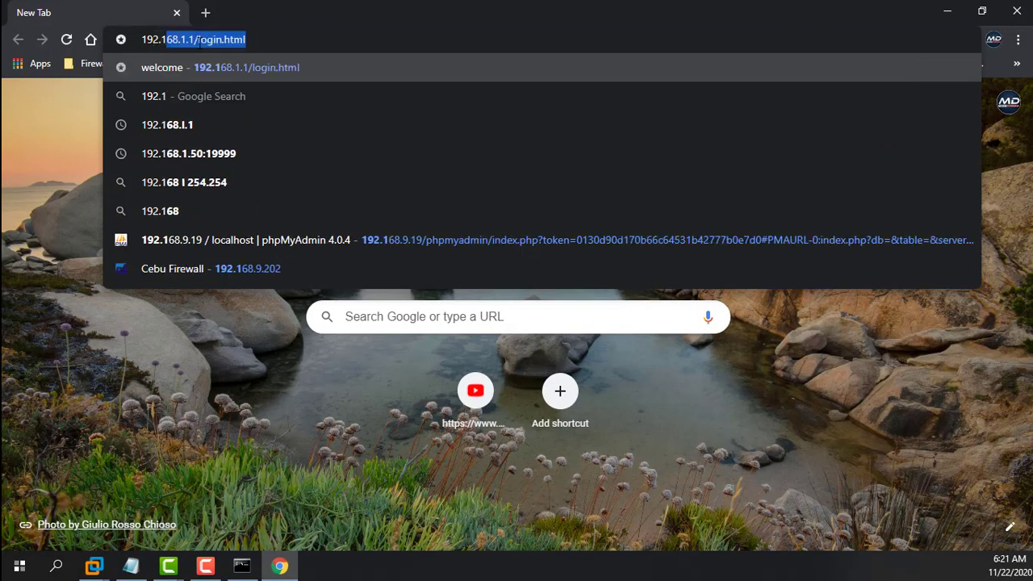
text(68.1.50)
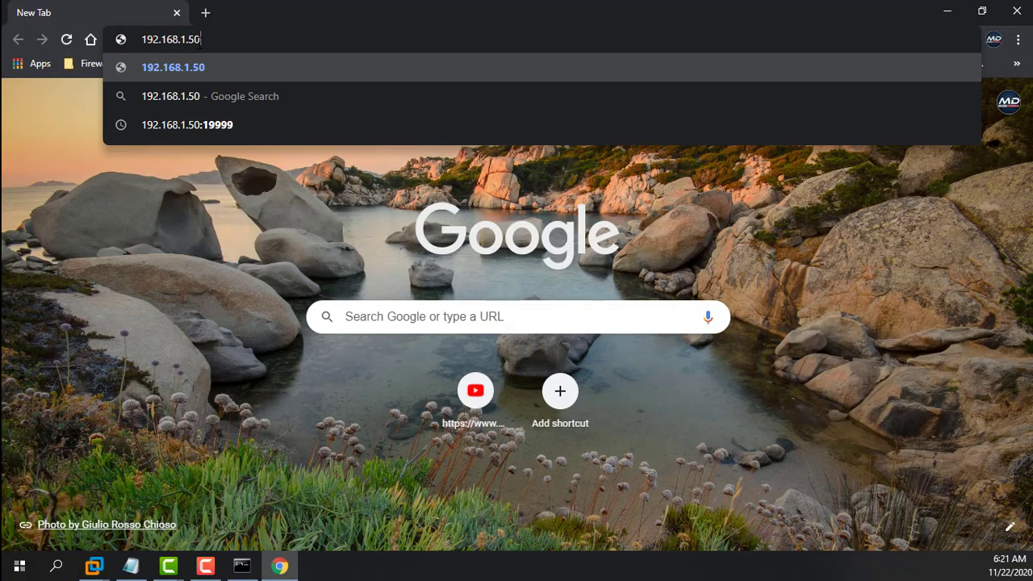
text(/next)
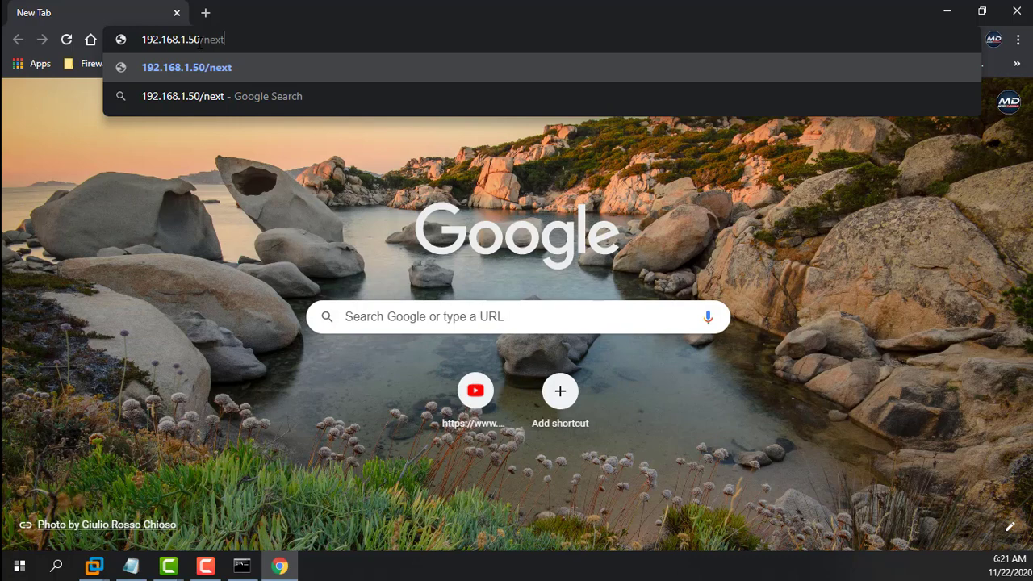
text(cloud)
key(Return)
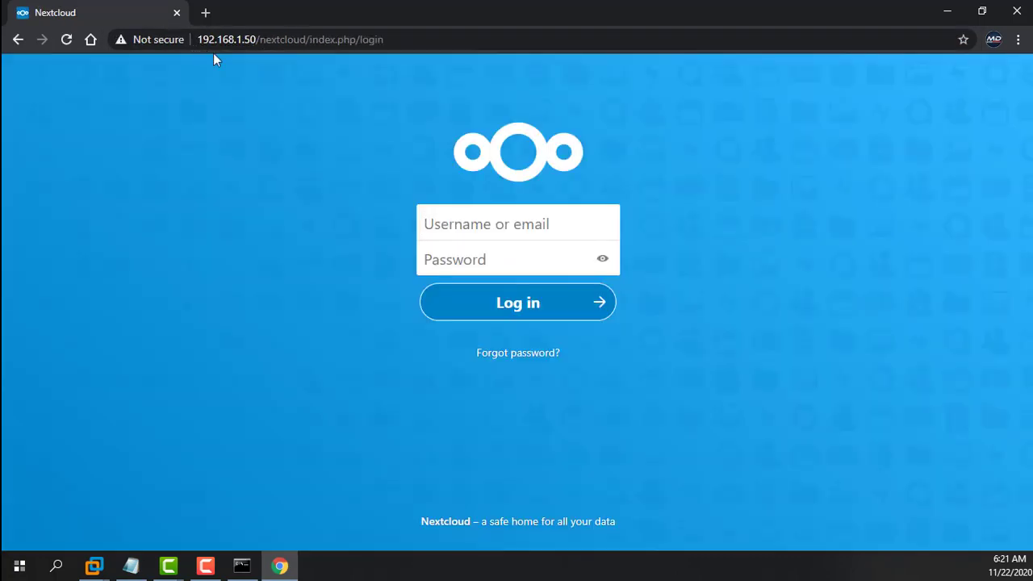
click(469, 231)
text(admin)
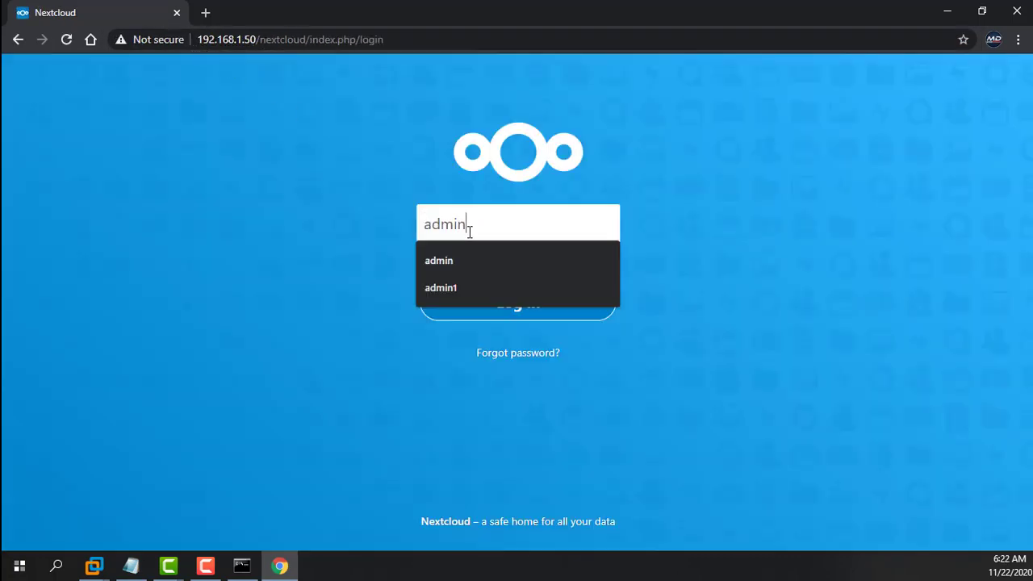
key(Tab)
text(********)
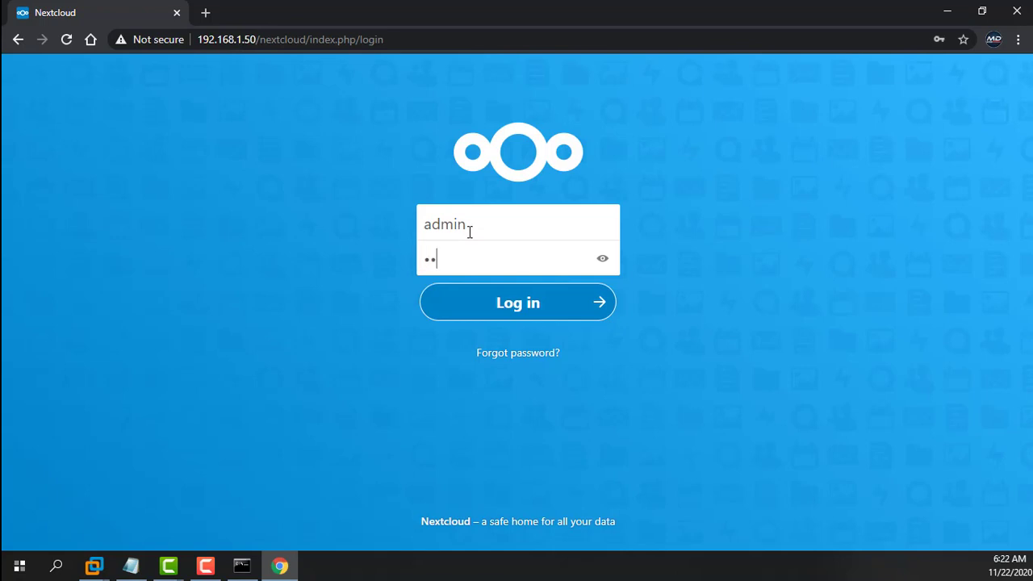
text(*)
key(Return)
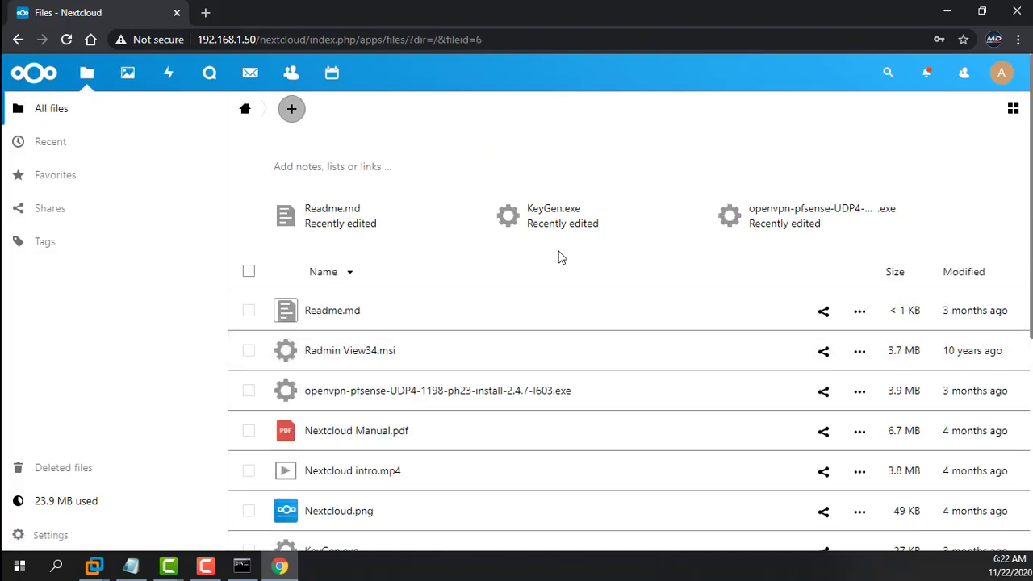
Step: Go to Settings > Administration Overview showing version 22.0.0 and 22.1.1 available
click(1002, 74)
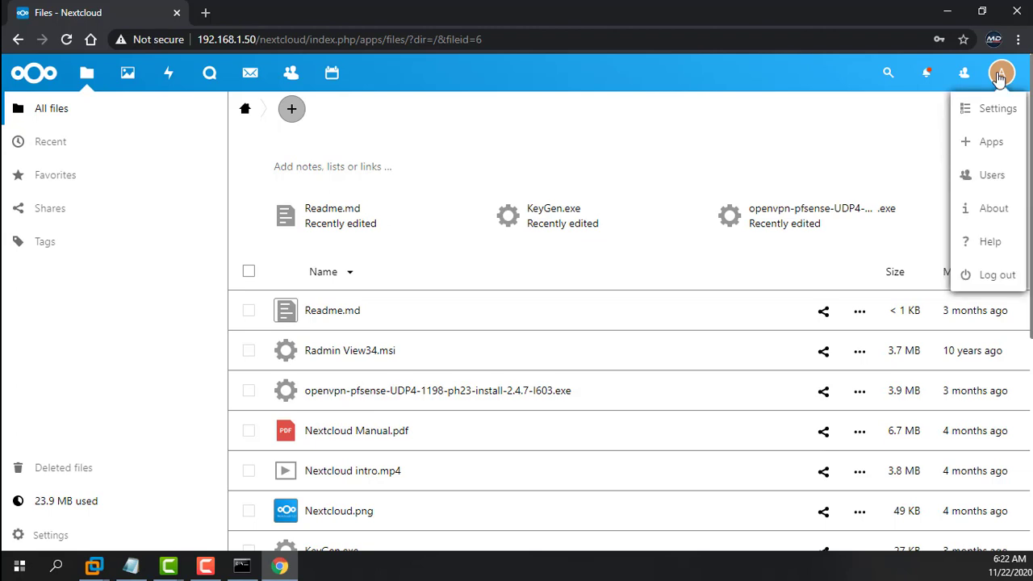
click(1005, 115)
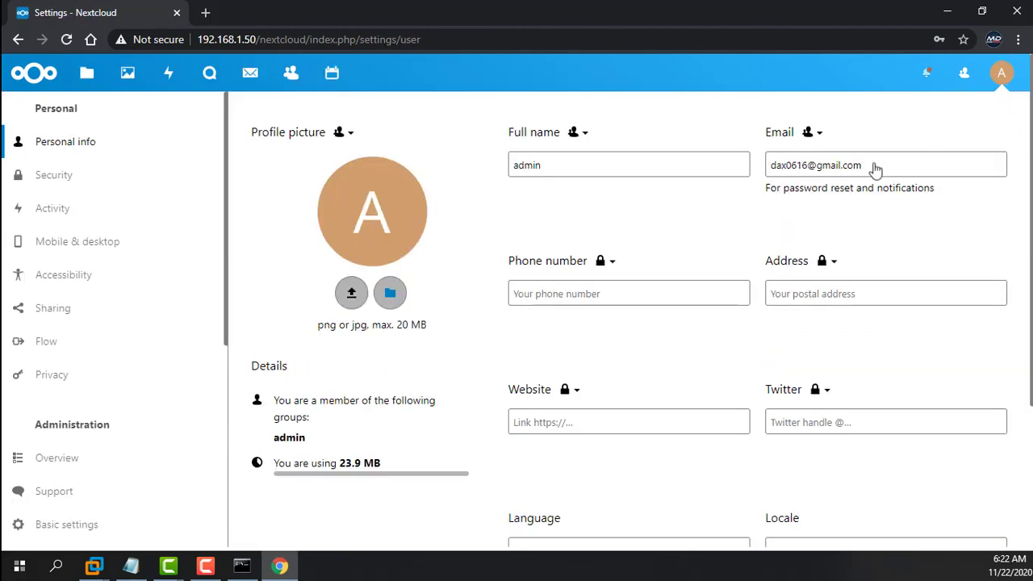
click(67, 467)
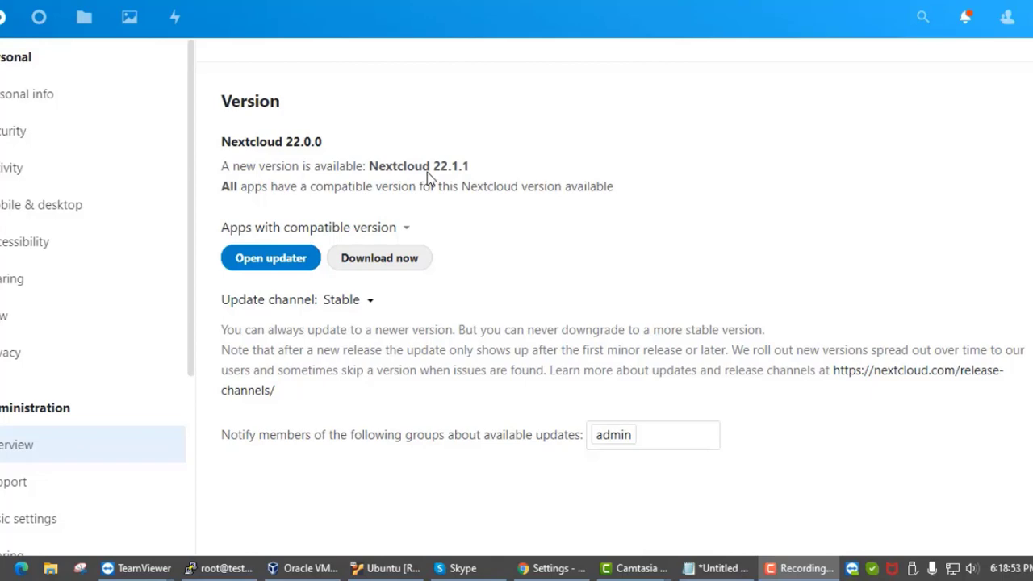
Step: Run the web updater to 22.1.1, disable maintenance mode, then cd home in the shell
click(296, 261)
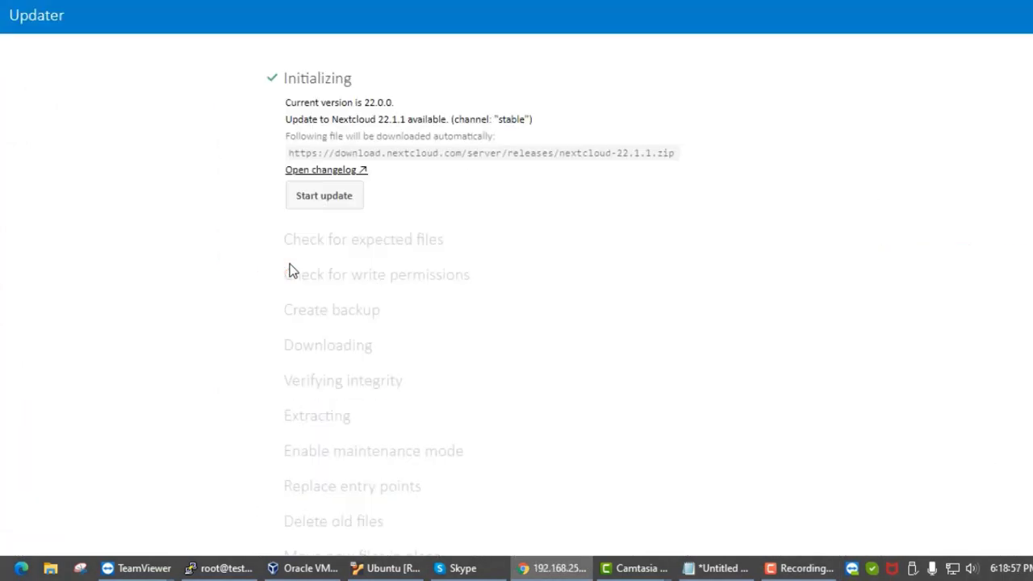
click(334, 205)
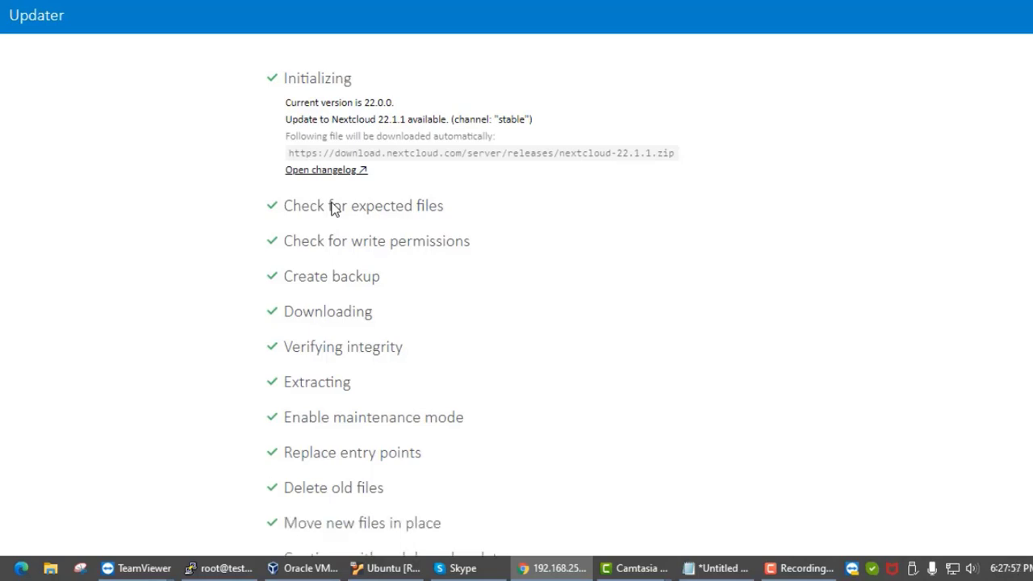
scroll(592, 375, down, 1)
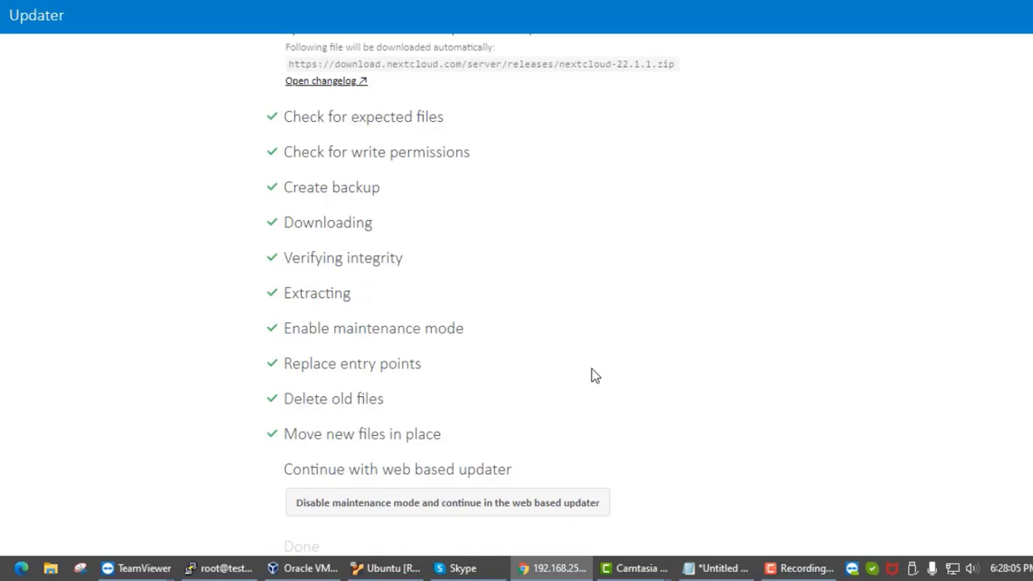
click(424, 505)
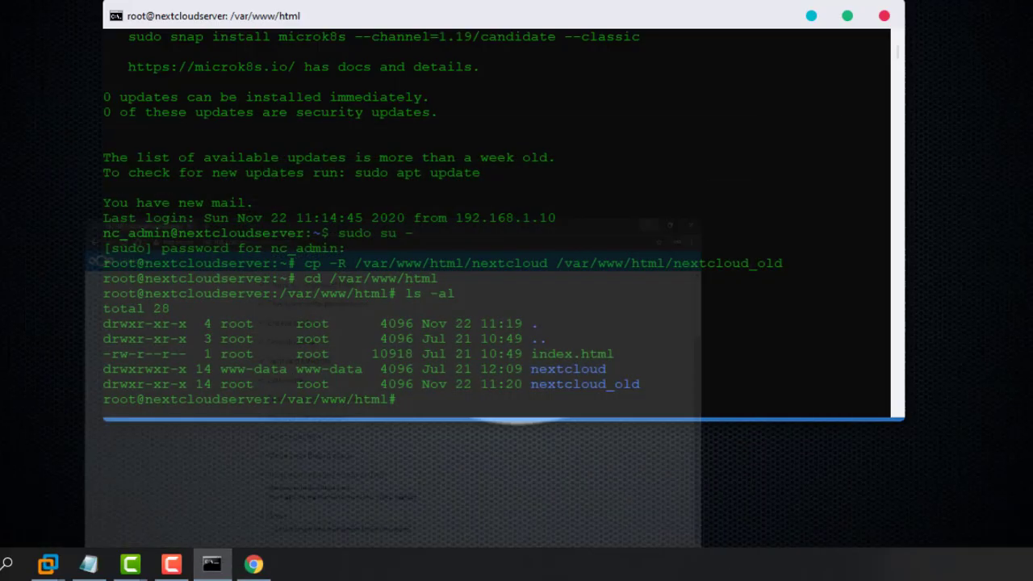
text(cd)
key(Return)
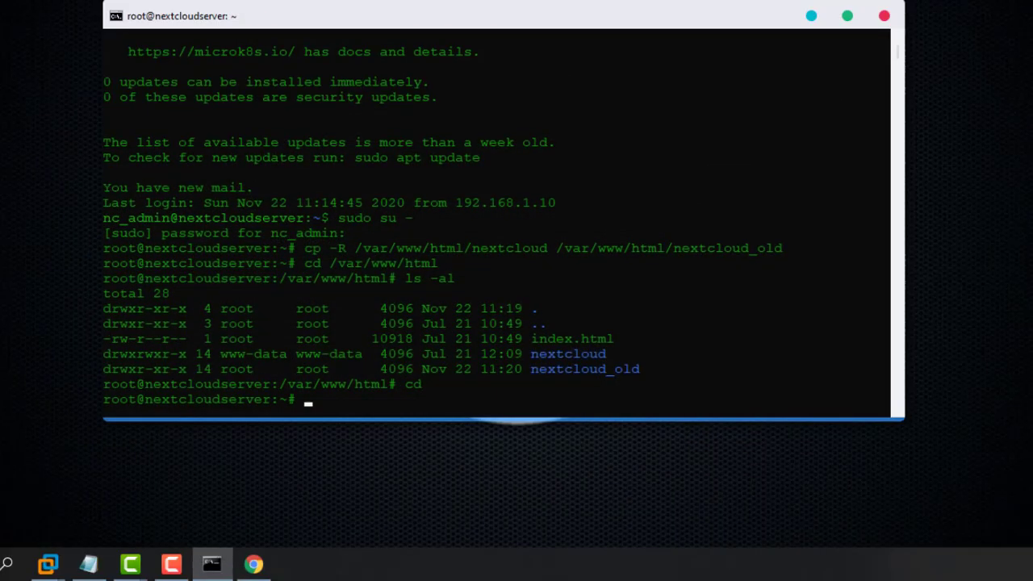
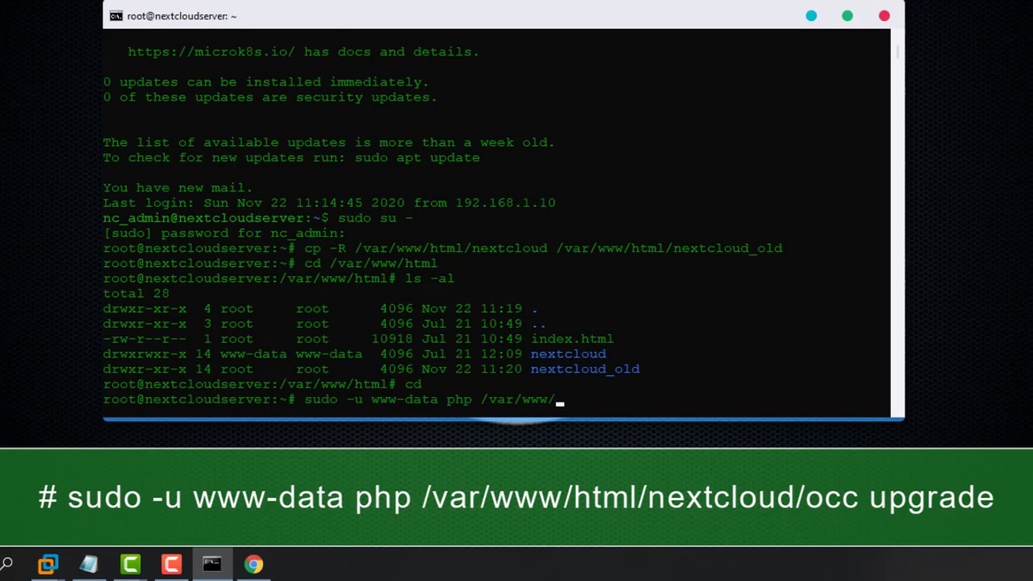
Step: Run sudo -u www-data php /var/www/html/nextcloud/occ upgrade and let it finish with Update successful
text(html/nextcloud/occ)
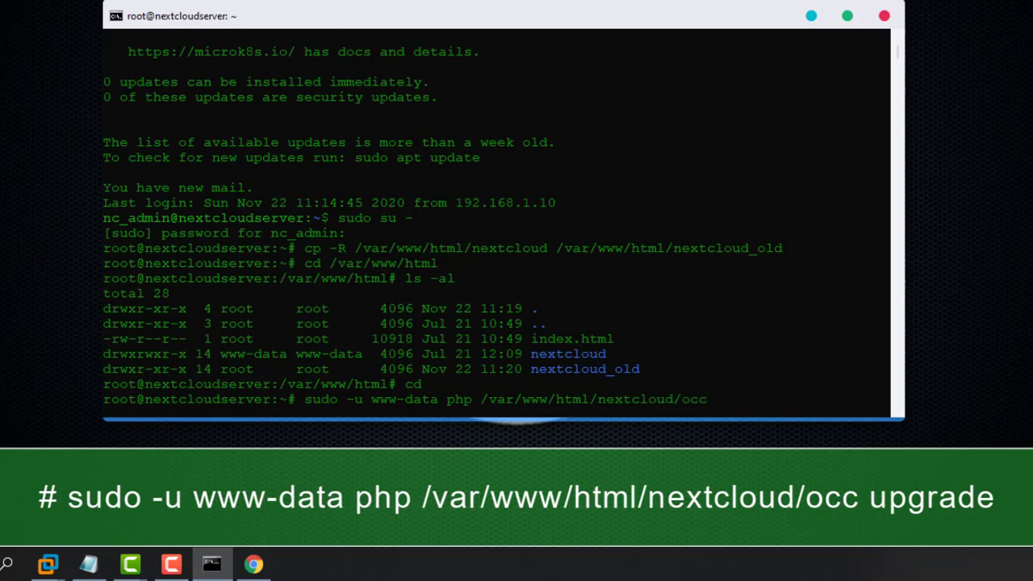
text( upgrade)
key(Return)
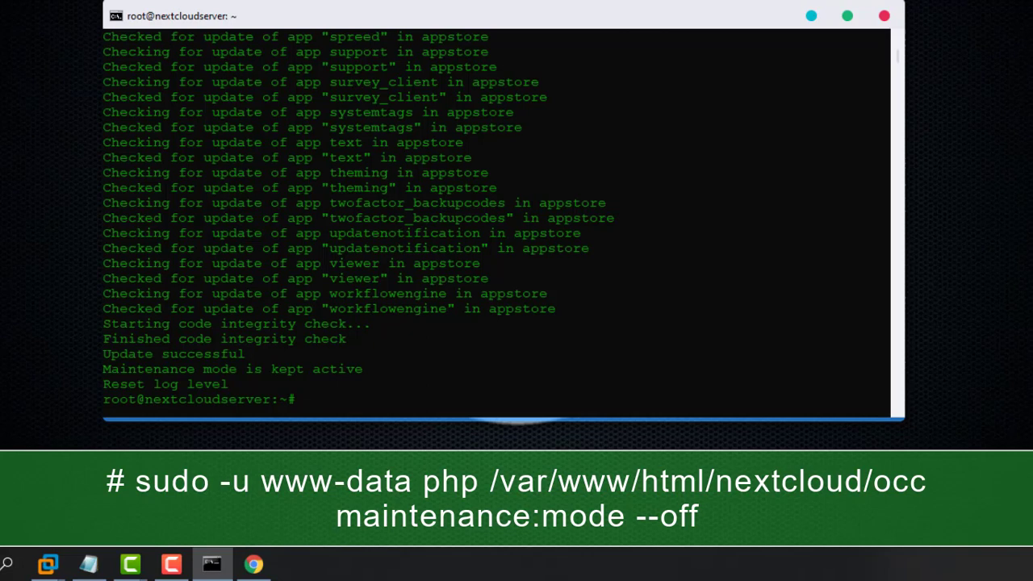
Step: Run occ maintenance:mode --off as www-data so Nextcloud reports Maintenance mode disabled
text(sudo -u www-data php /)
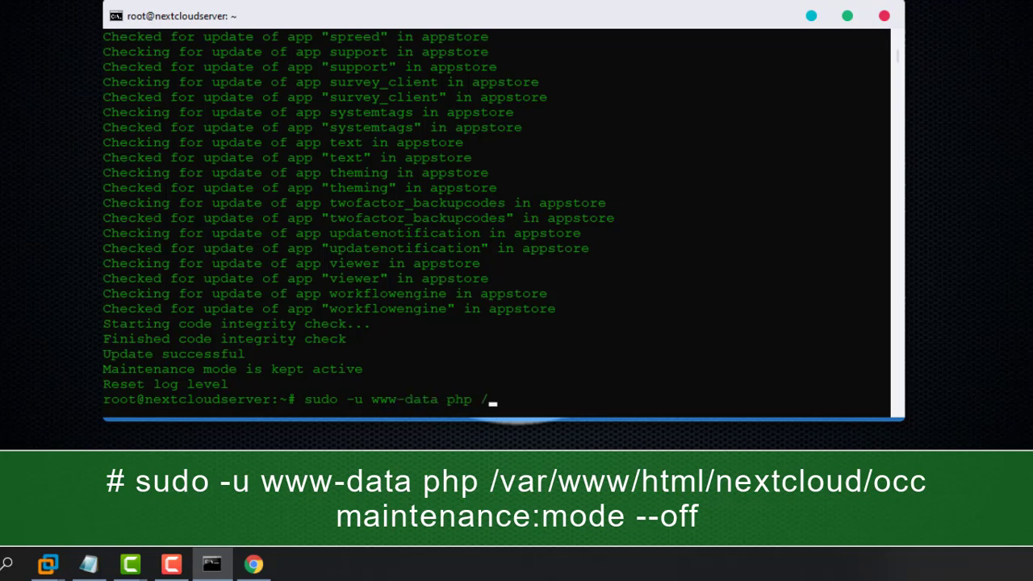
text(var/www/html/n)
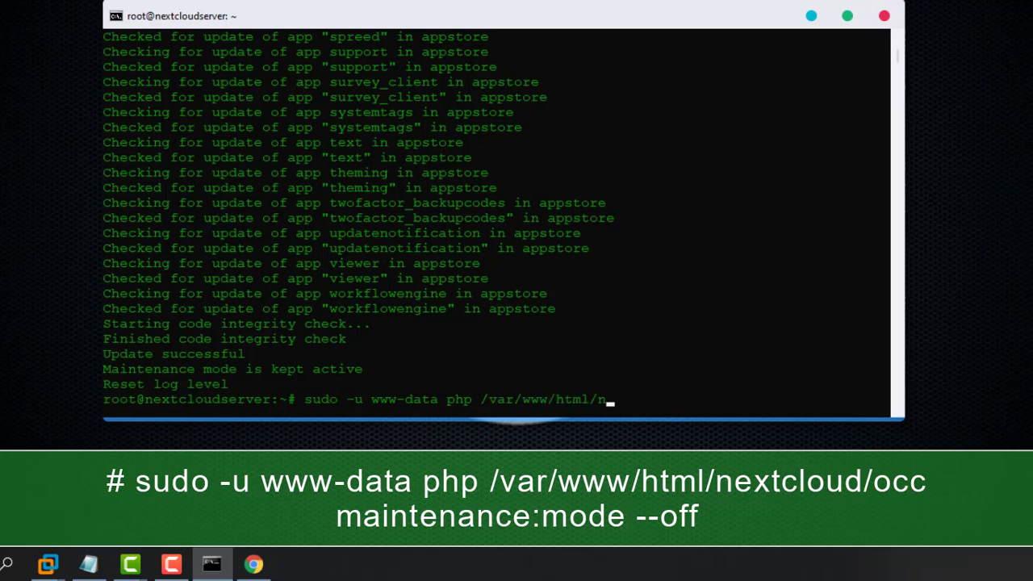
text(extcloud/occ main)
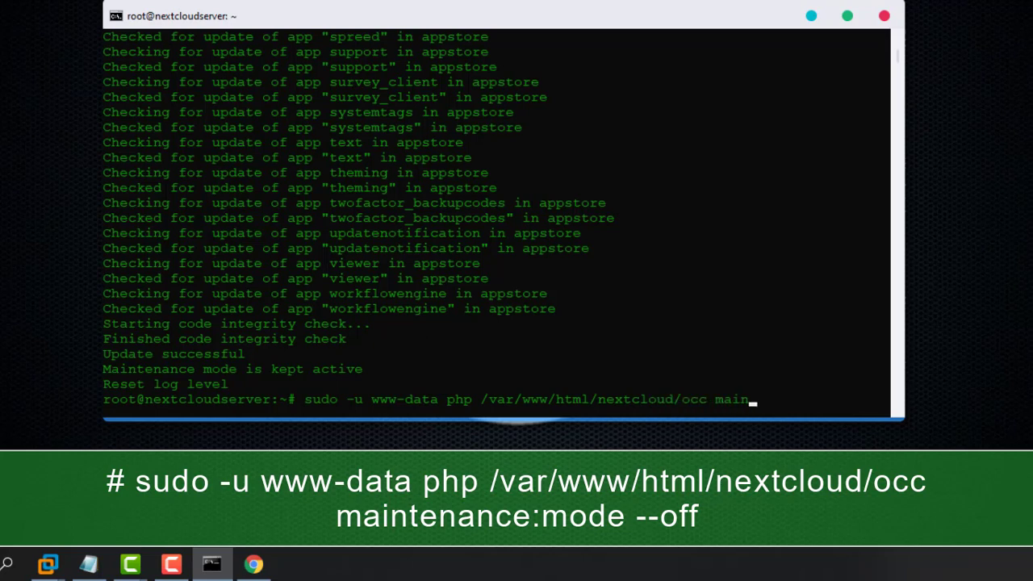
text(tenance:mode --off)
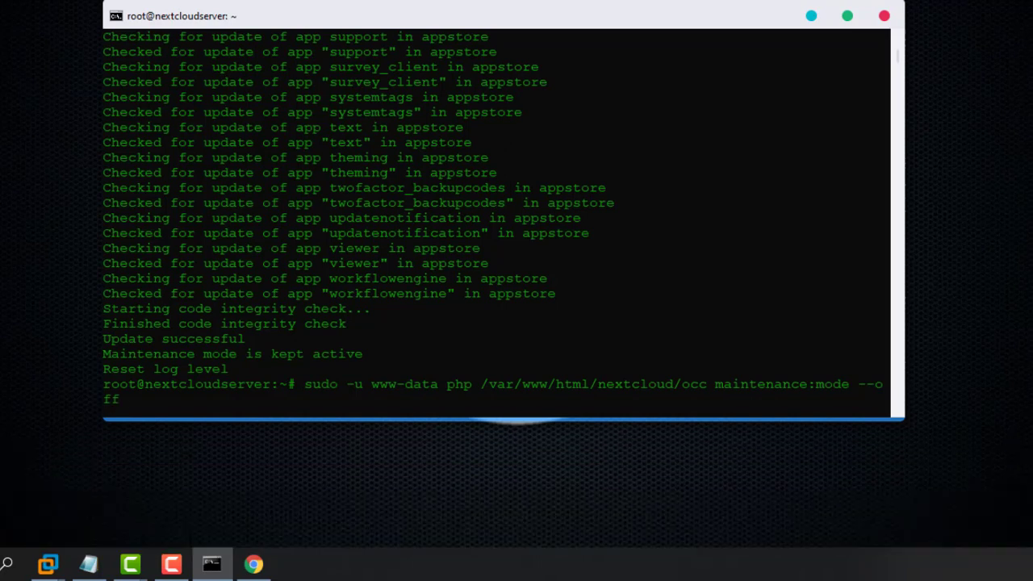
key(Return)
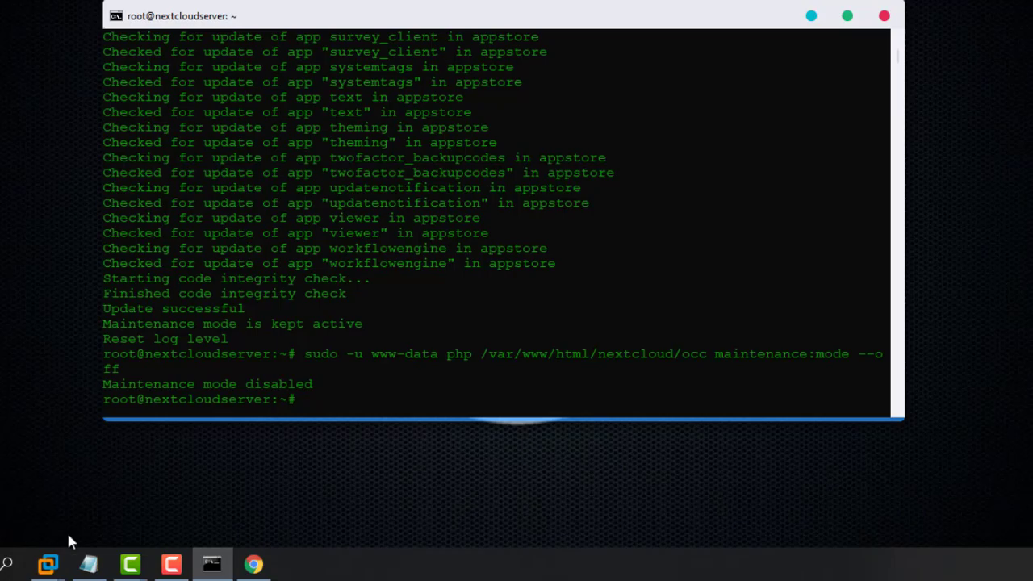
Step: In Chrome, verify the admin Overview shows version 22.1.1 on the Stable channel, then return to Dashboard
click(256, 565)
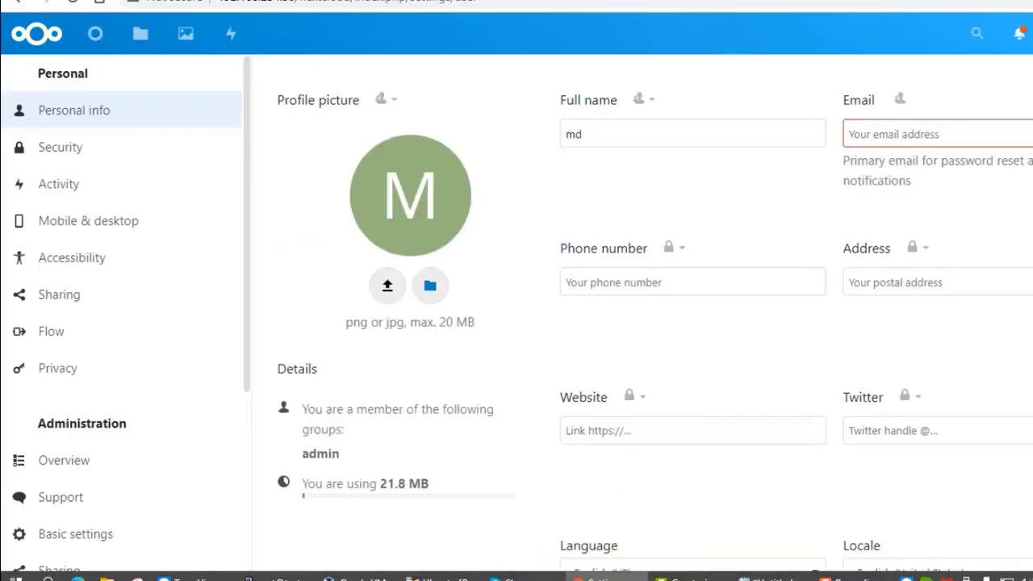
click(143, 471)
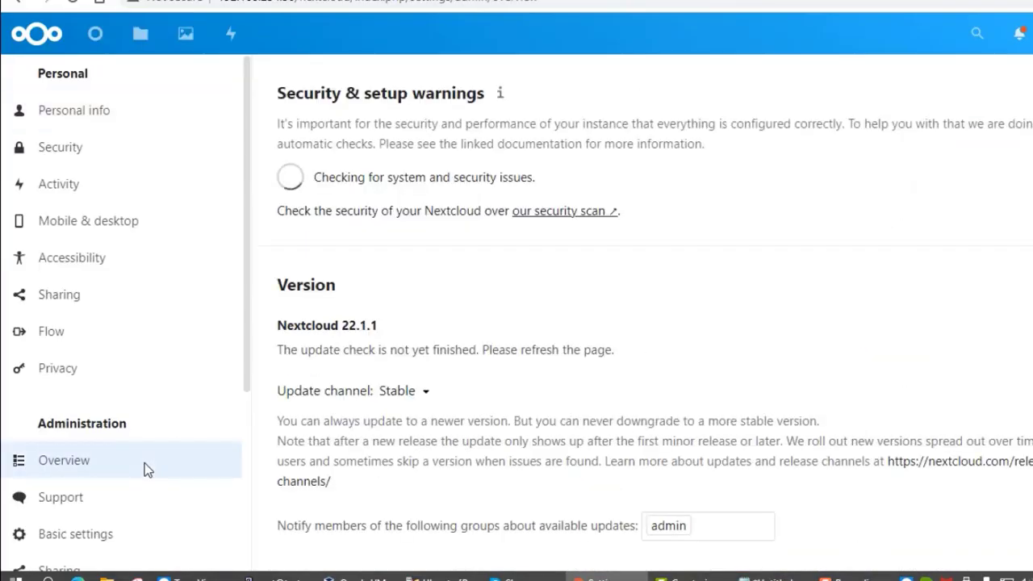
scroll(847, 393, down, 2)
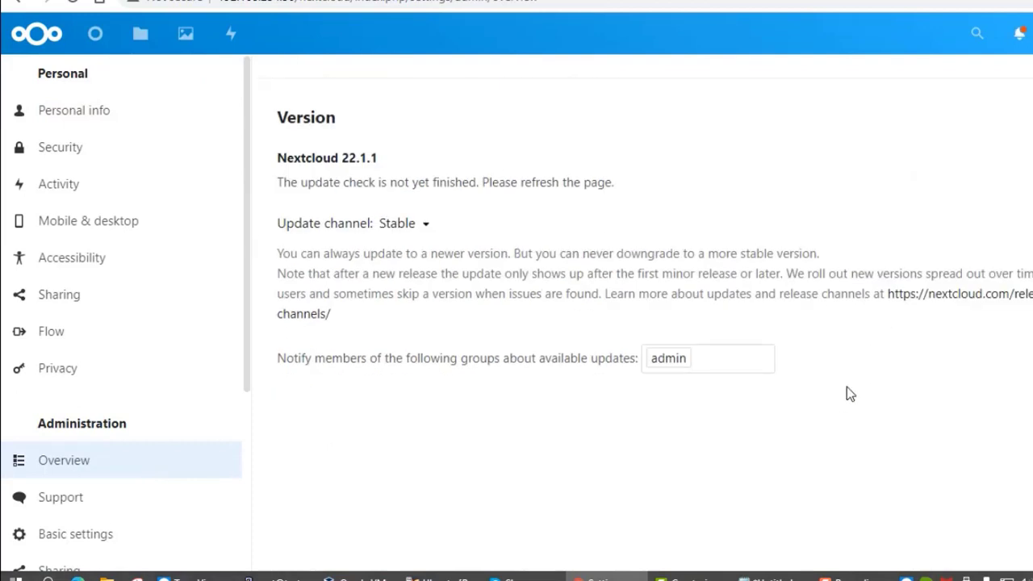
click(426, 226)
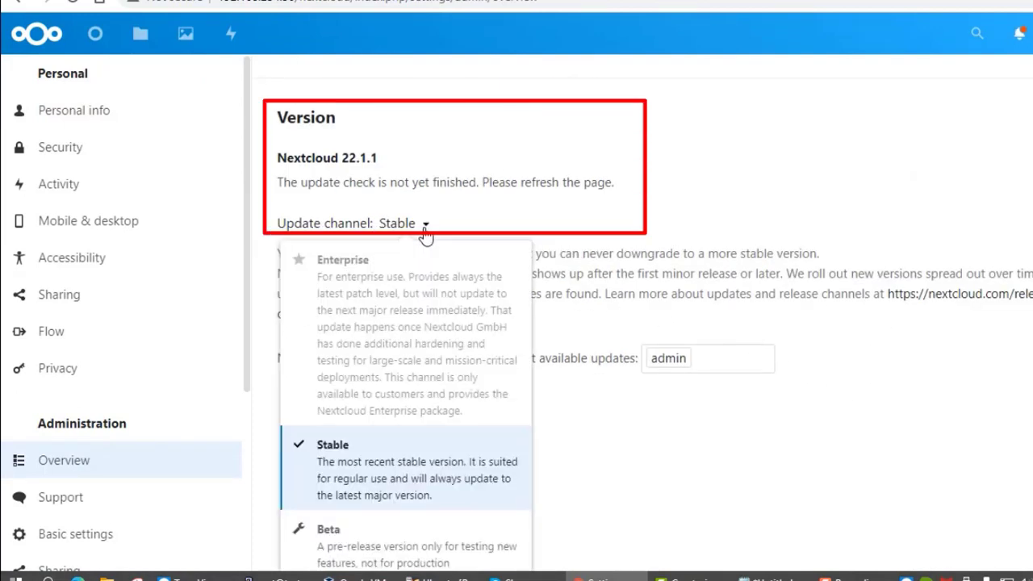
click(426, 227)
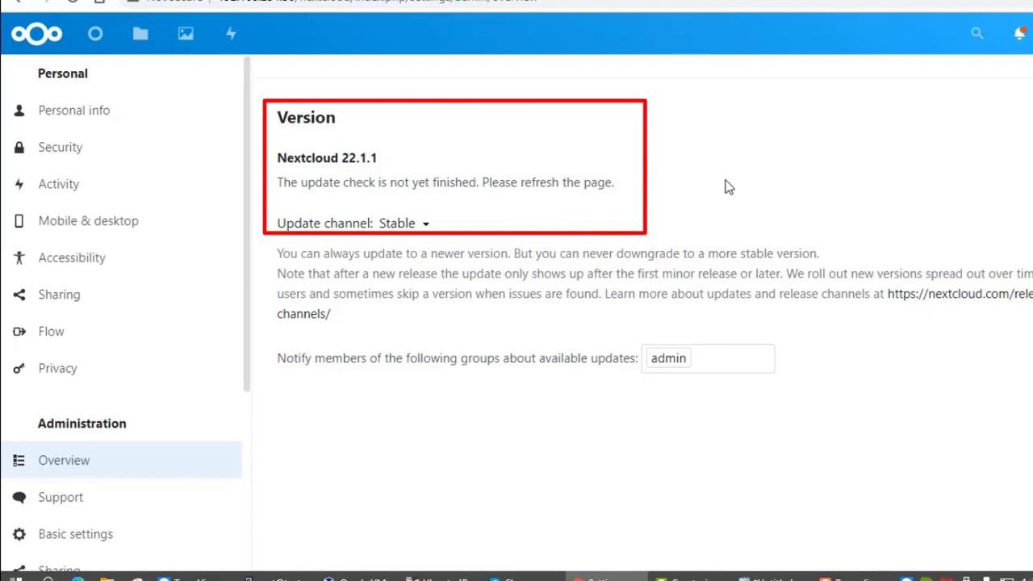
click(94, 34)
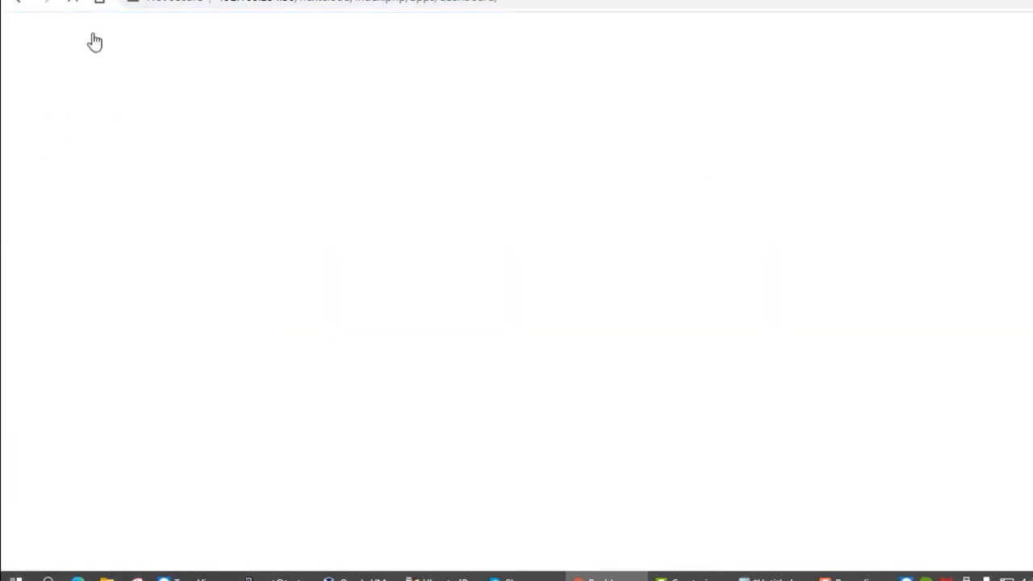
Step: Set the dashboard background to the night cityscape image, then go to the Photos app
scroll(718, 286, down, 3)
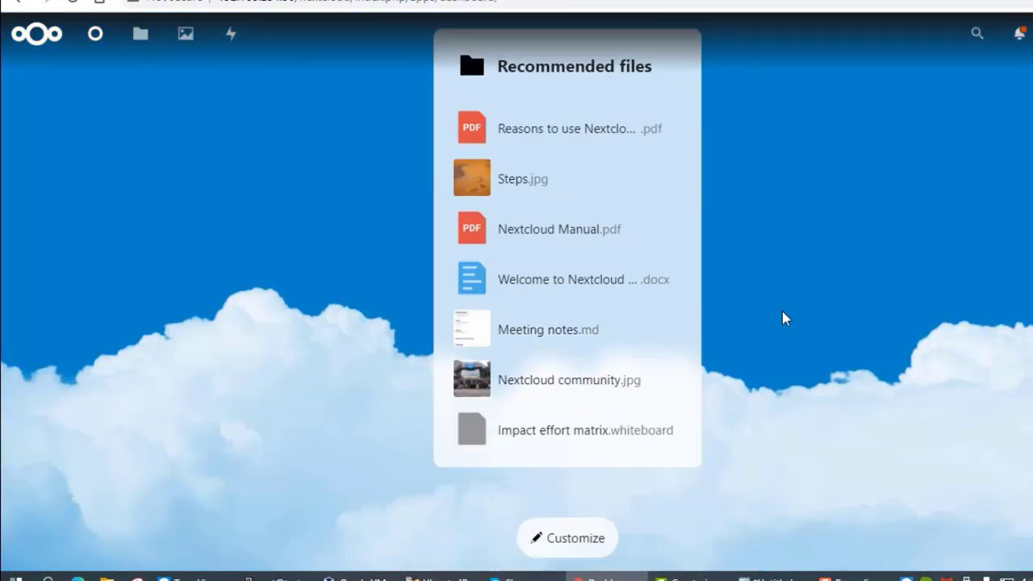
click(559, 540)
scroll(767, 387, down, 3)
click(692, 466)
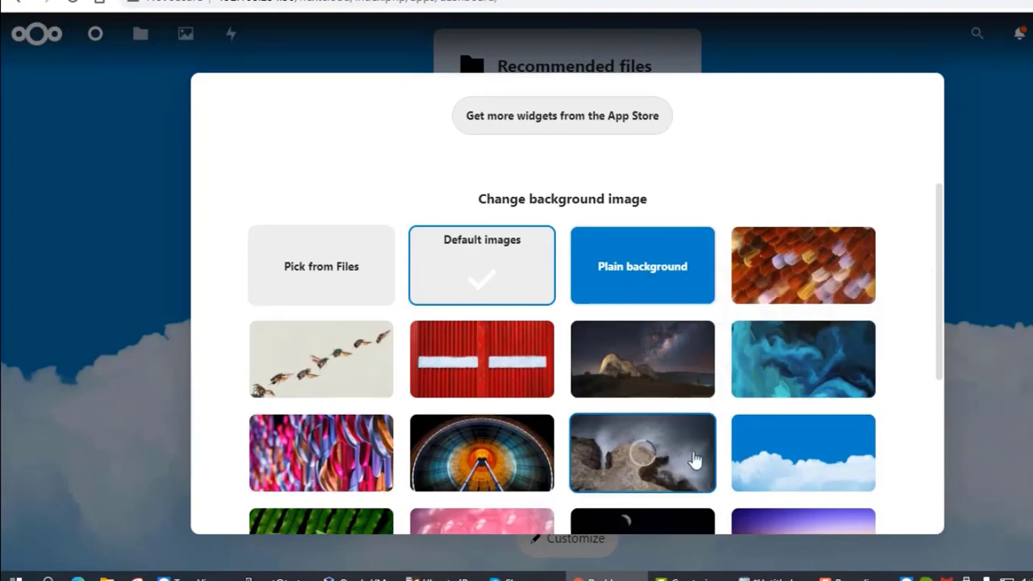
click(793, 463)
scroll(794, 461, down, 3)
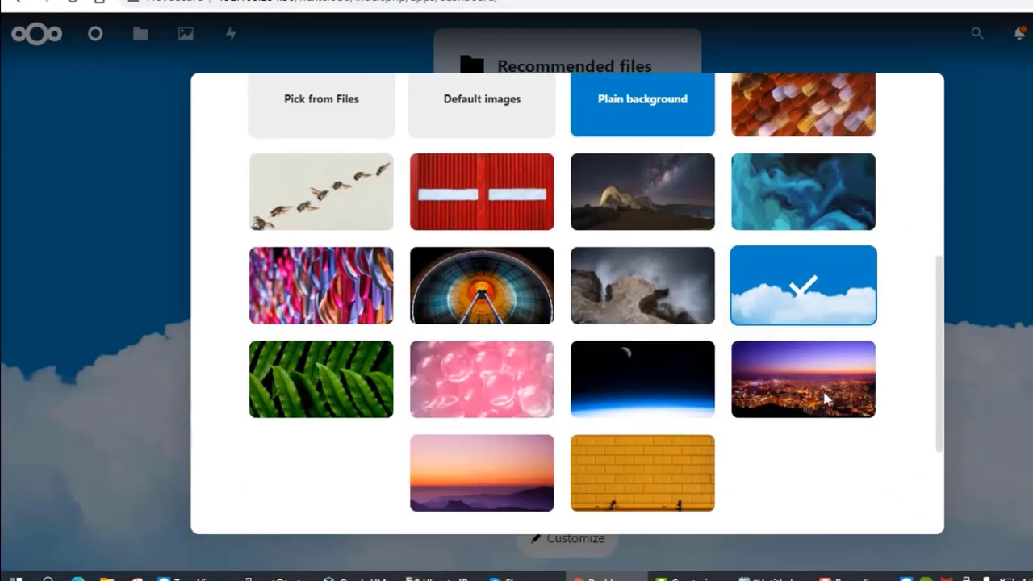
click(830, 393)
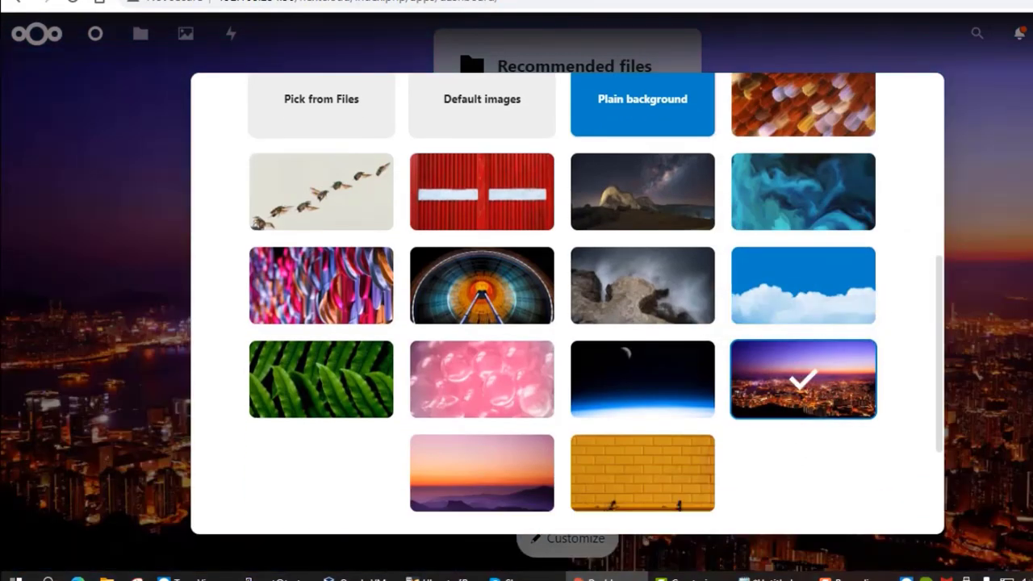
click(470, 51)
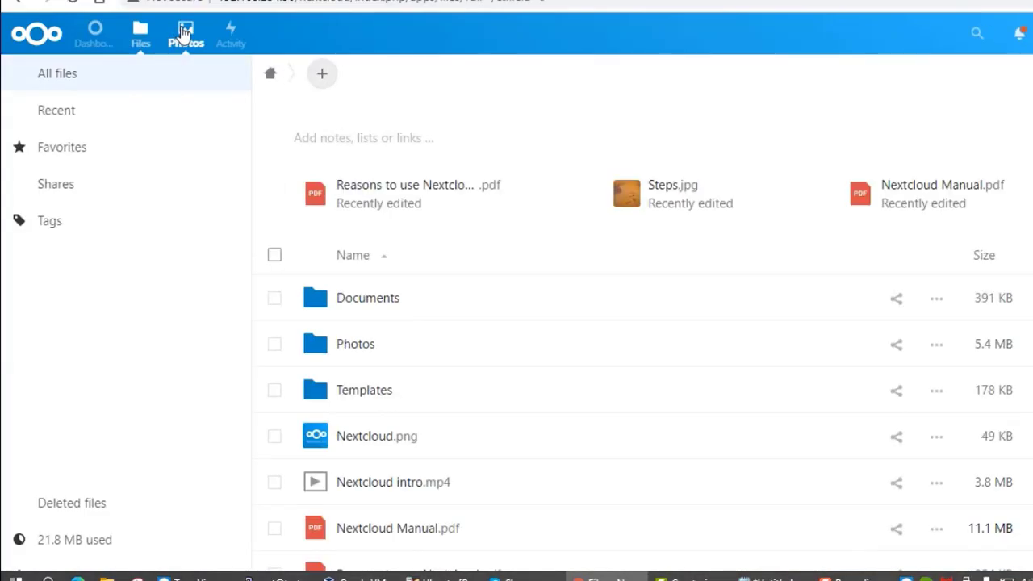
click(184, 34)
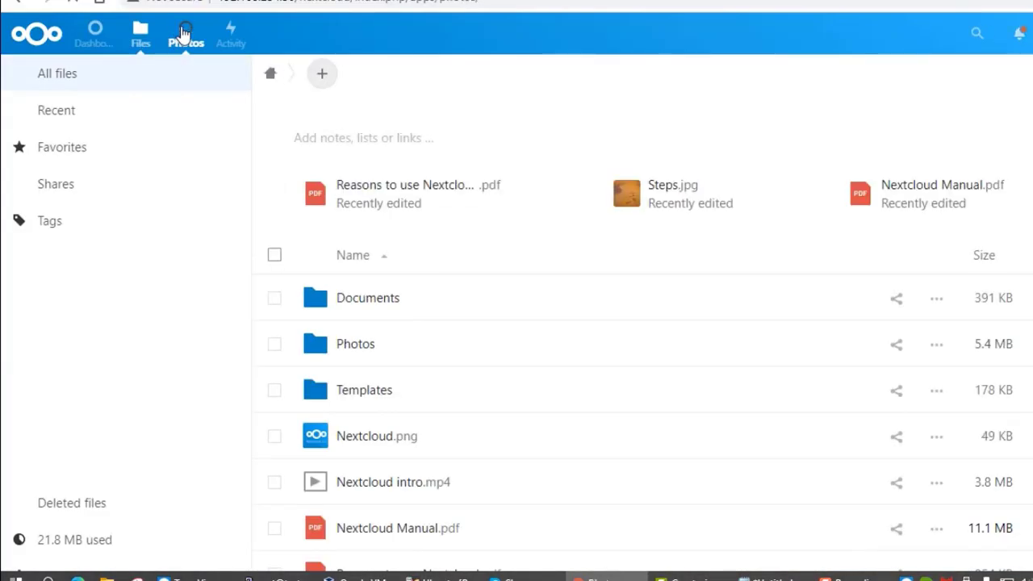